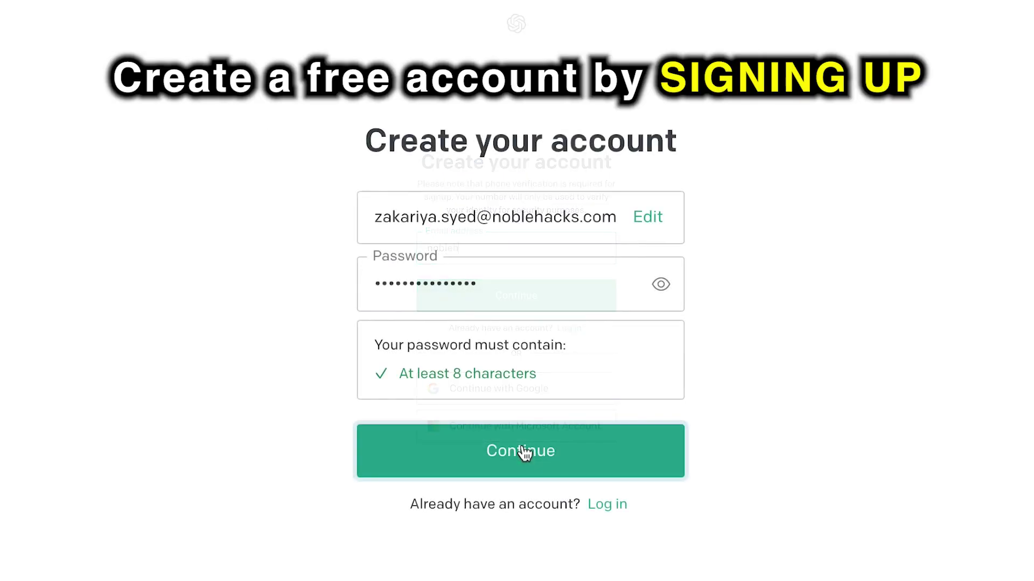
- Submit the new account sign-up and log in with the account password
click(524, 452)
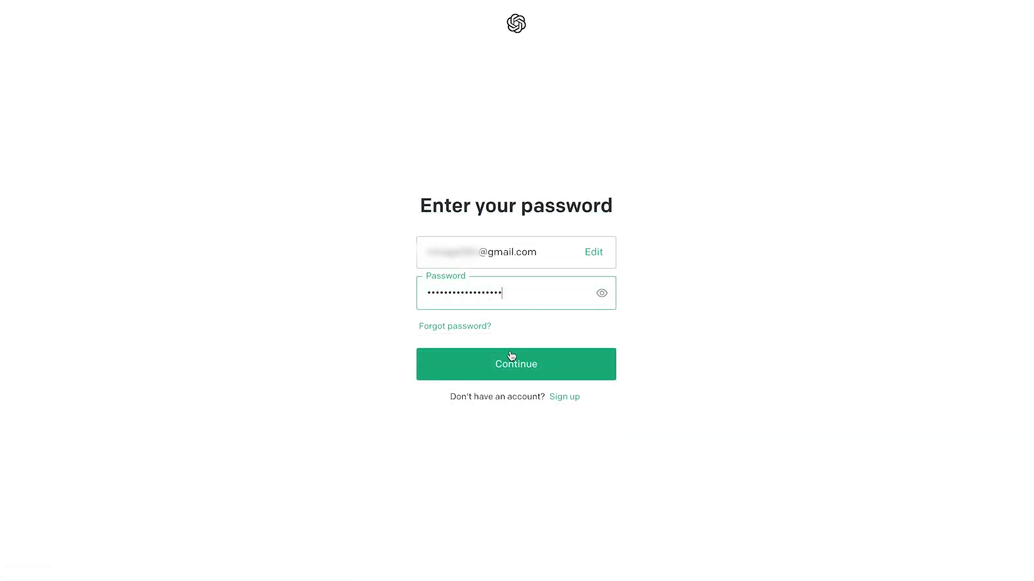
click(511, 367)
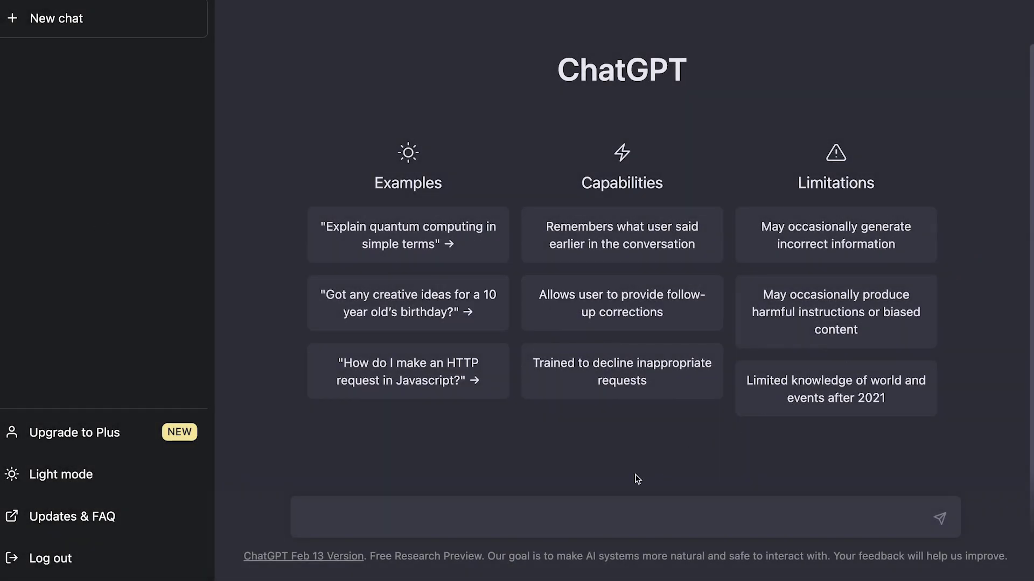
- Send 'Tell me about the CISSP' to get an overview of the certification
text(Tell me about the CISS)
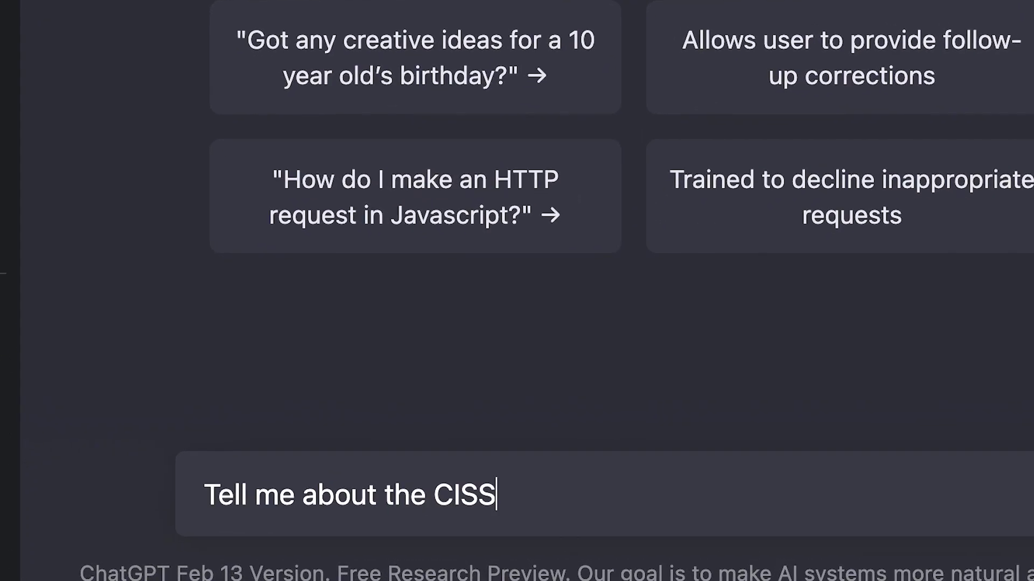
text(P)
key(Return)
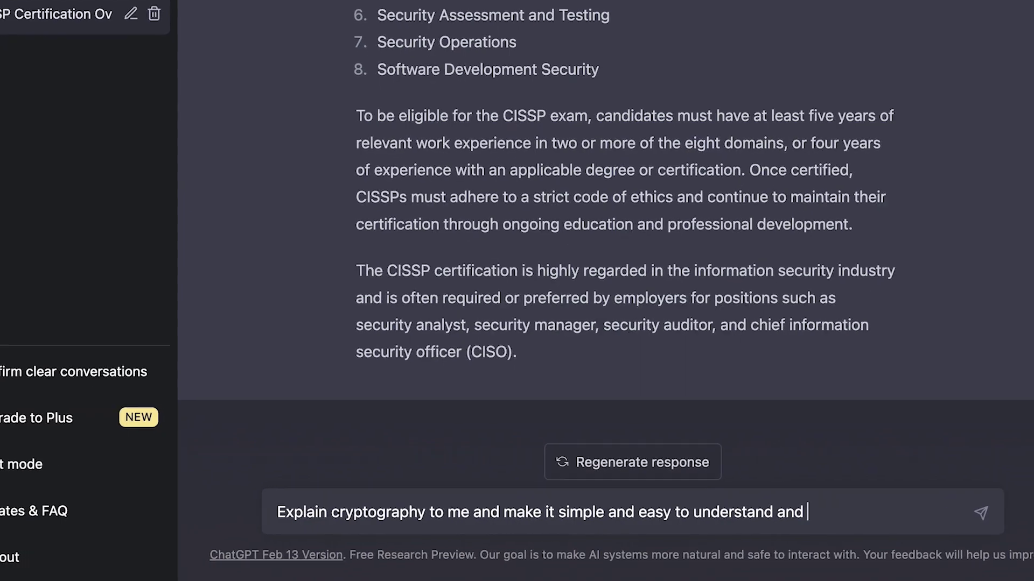
- Ask for a concise cryptography explanation, then a follow-up explaining it like to a child
text(provide it in a concise manner.)
key(Return)
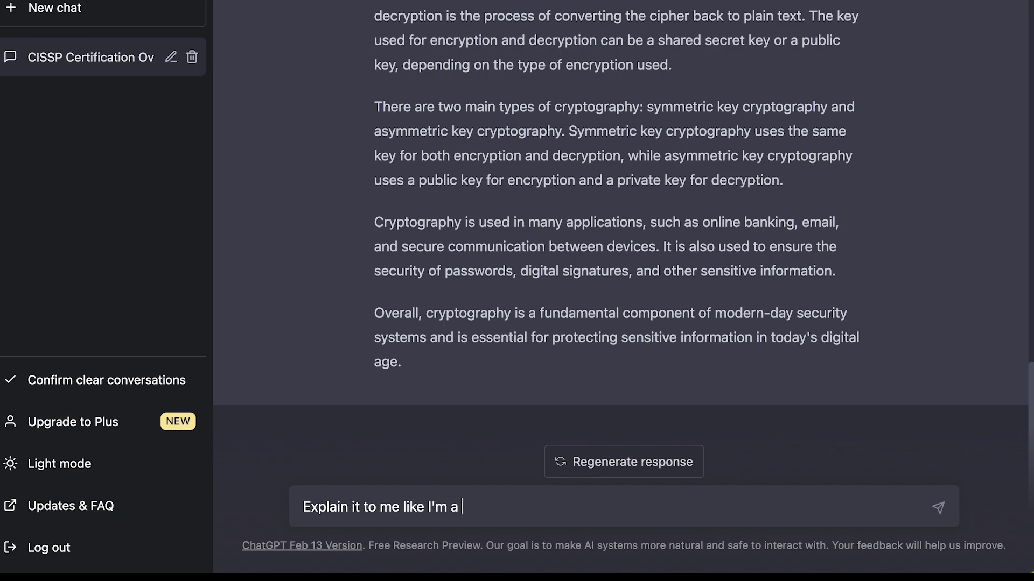
text(.)
key(Return)
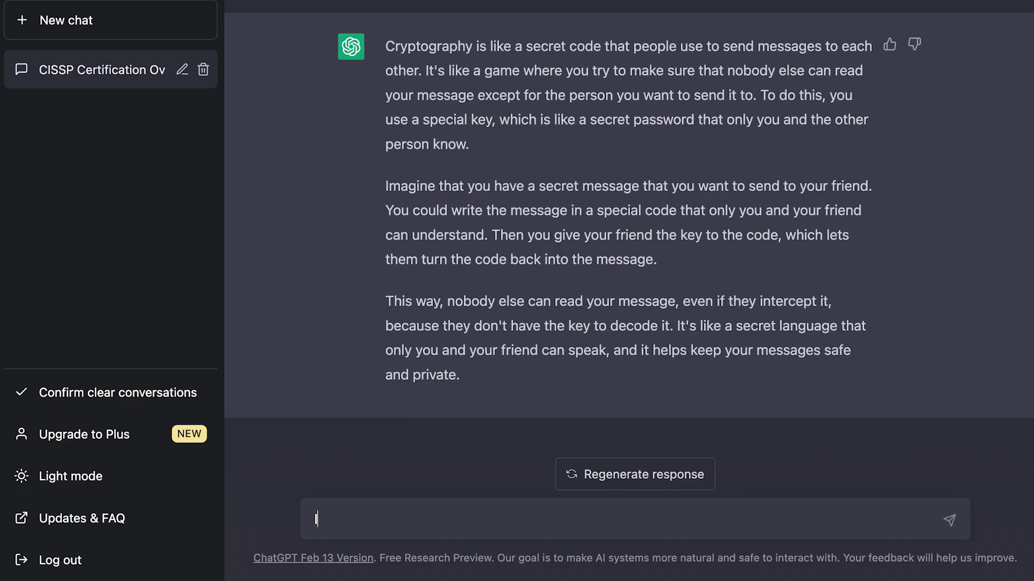
- Request 3 CISSP exam practice questions, then 'Give me 3 more'
text(the CISSP exam and I need you provid)
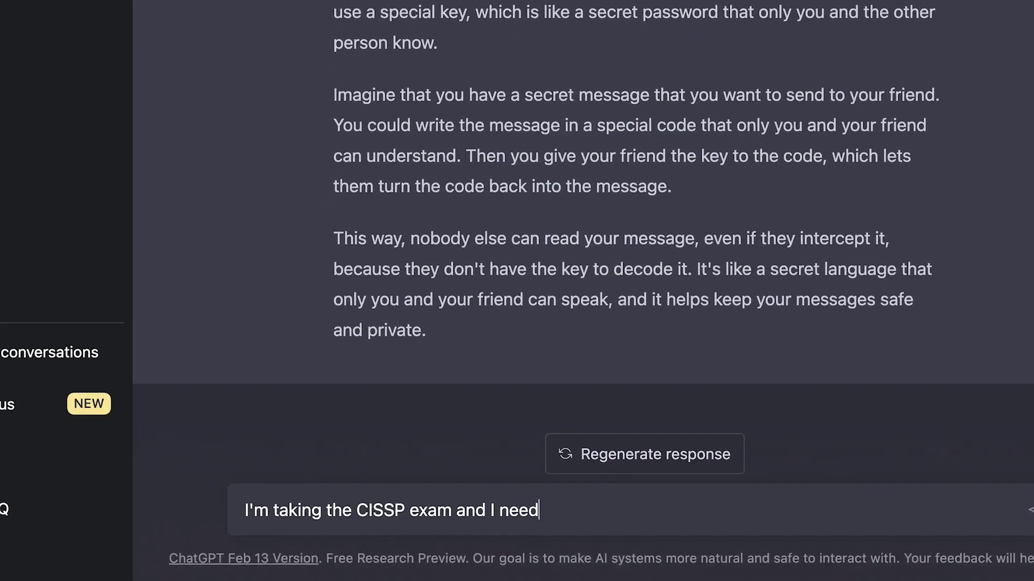
text(e me with 3)
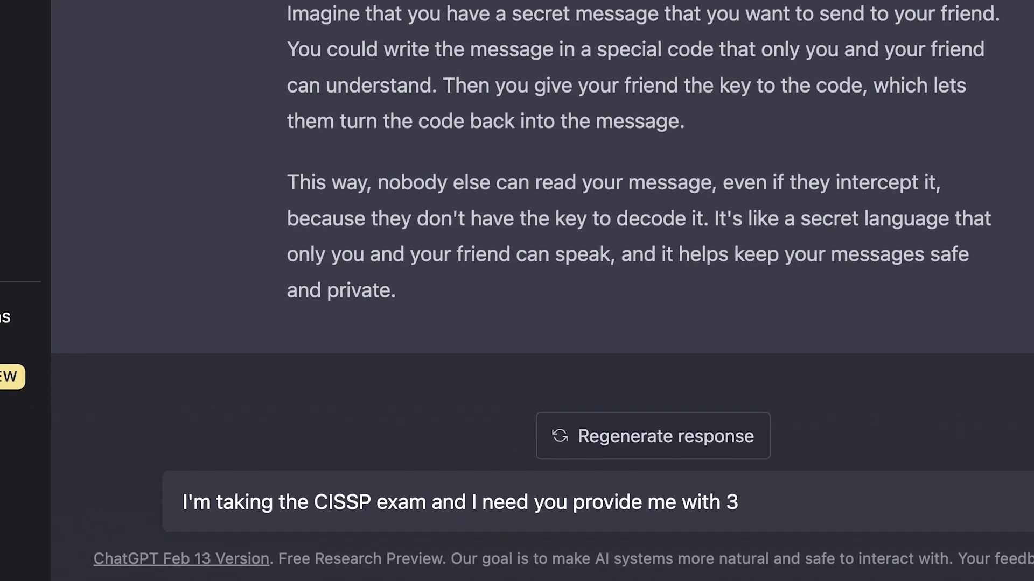
text( exam practice questions.)
key(Return)
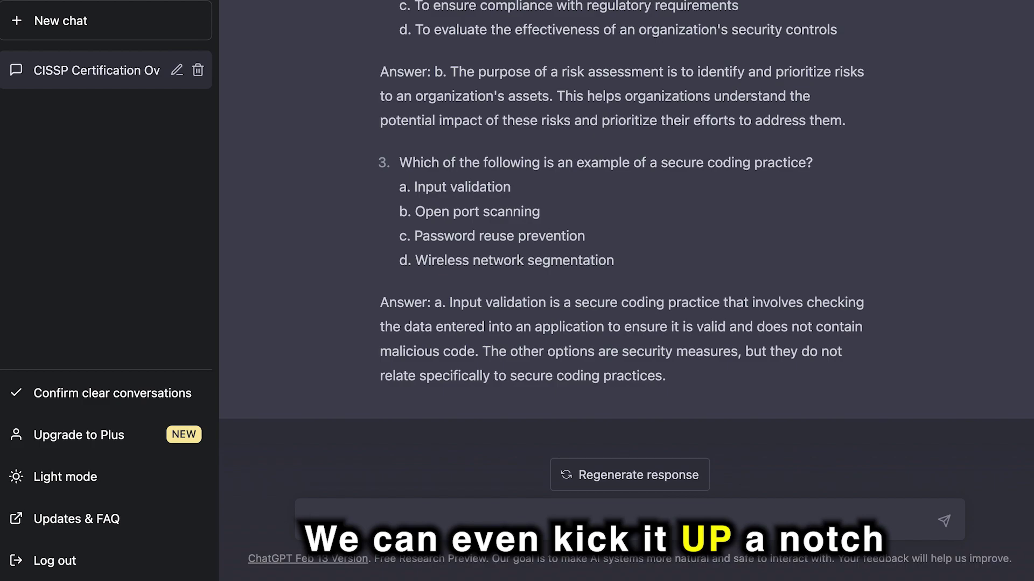
text(Give me 3 more, but this time make them harder)
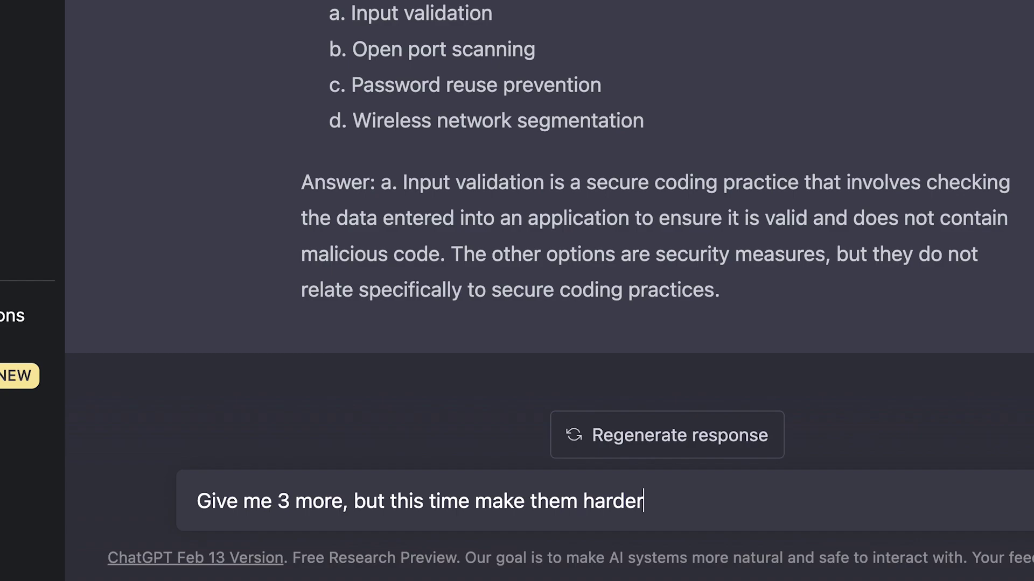
key(Return)
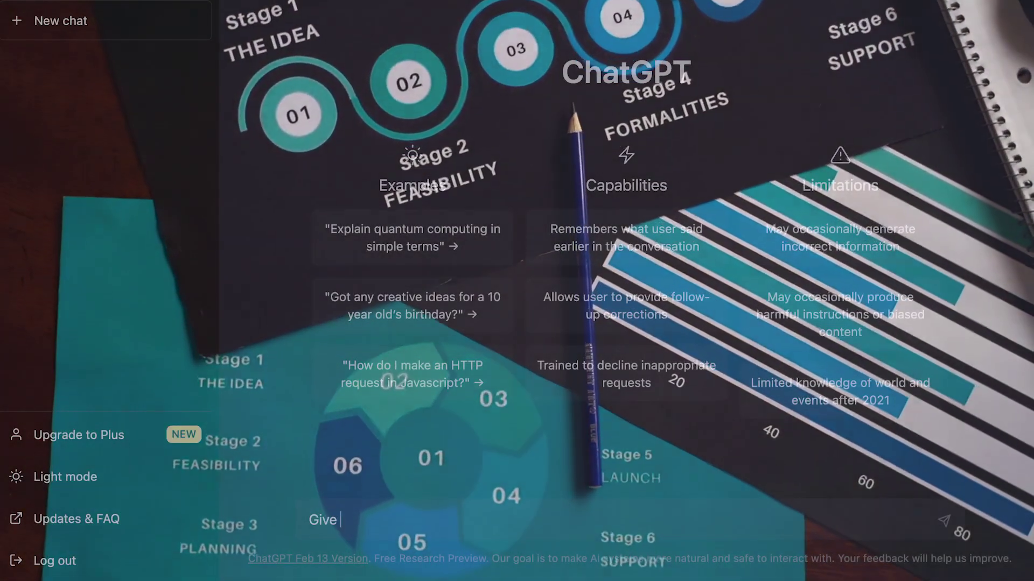
- Send 'Give me tips to improve my resume' in the new chat
text(me tips to impr)
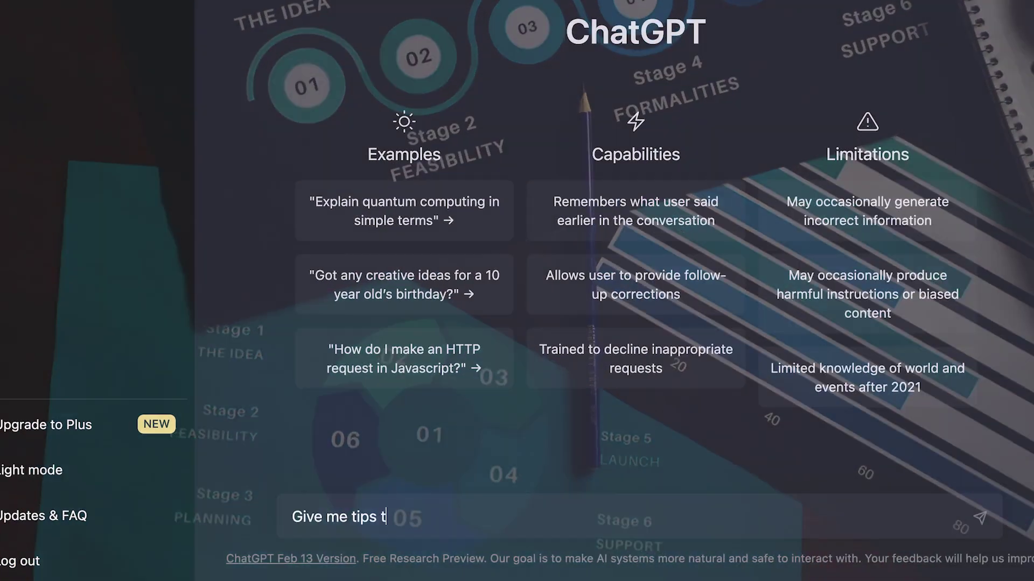
text(ove my resume)
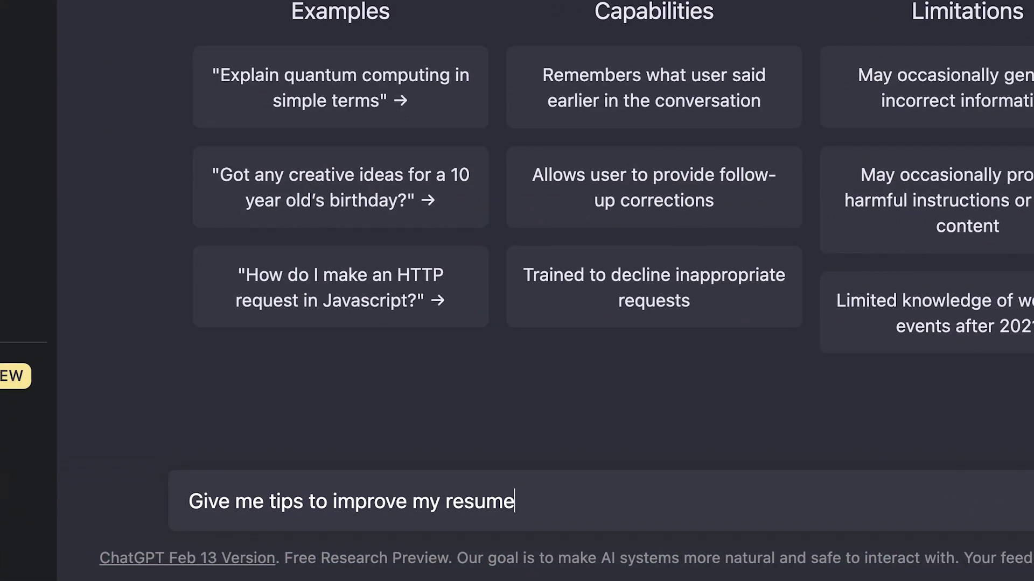
key(Return)
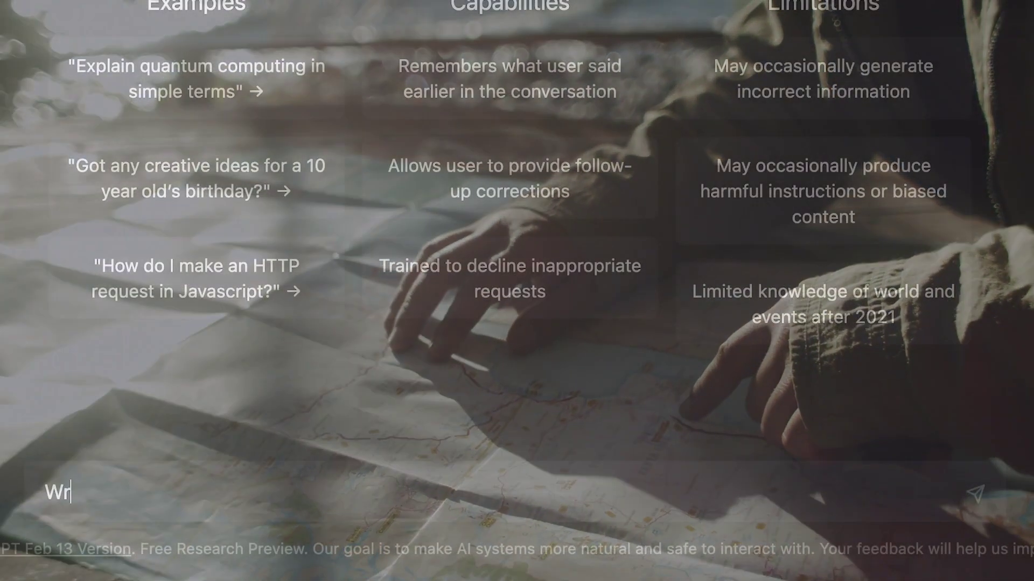
- Send 'Write me a cover letter based on the following:' with the consultant background on a new line
text(te me a cover letter based on tehe following:)
key(shift+Return)
key(shift+Return)
text(I am an experienced cybersecurity consultant and in the past, I've)
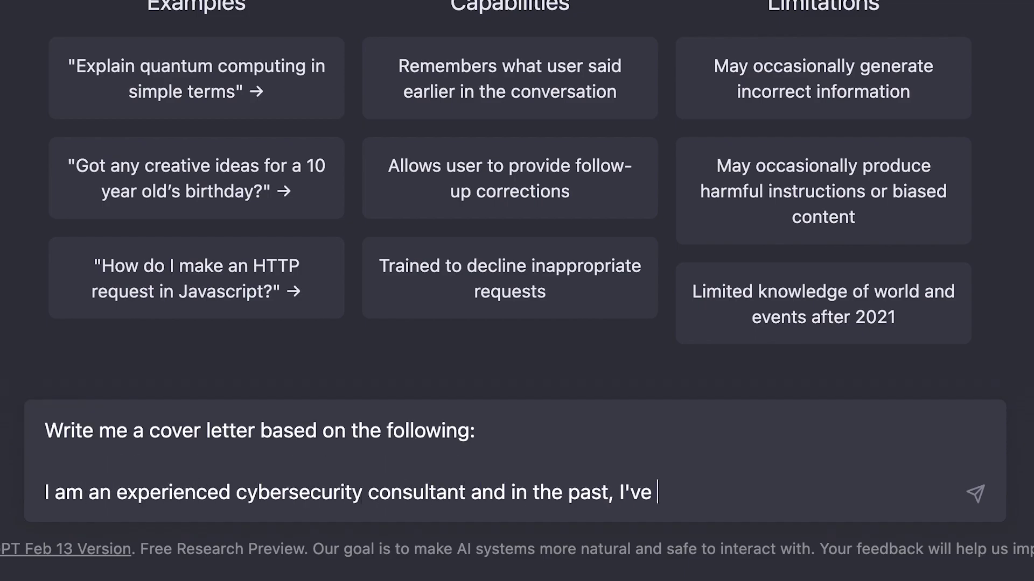
text(al consultant, executive advisor, and lead penetration tester for the U.S.)
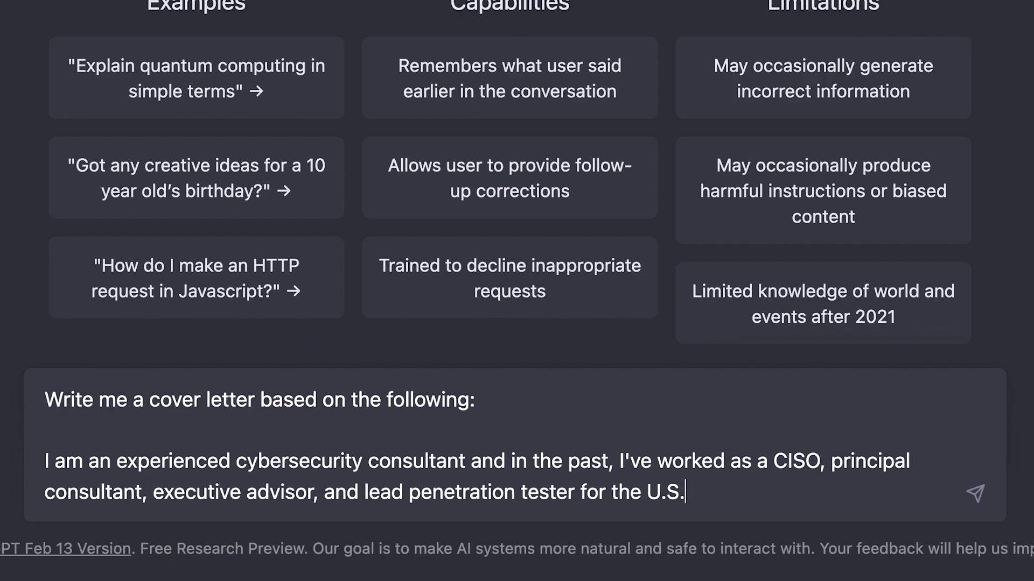
text(nt.)
key(Return)
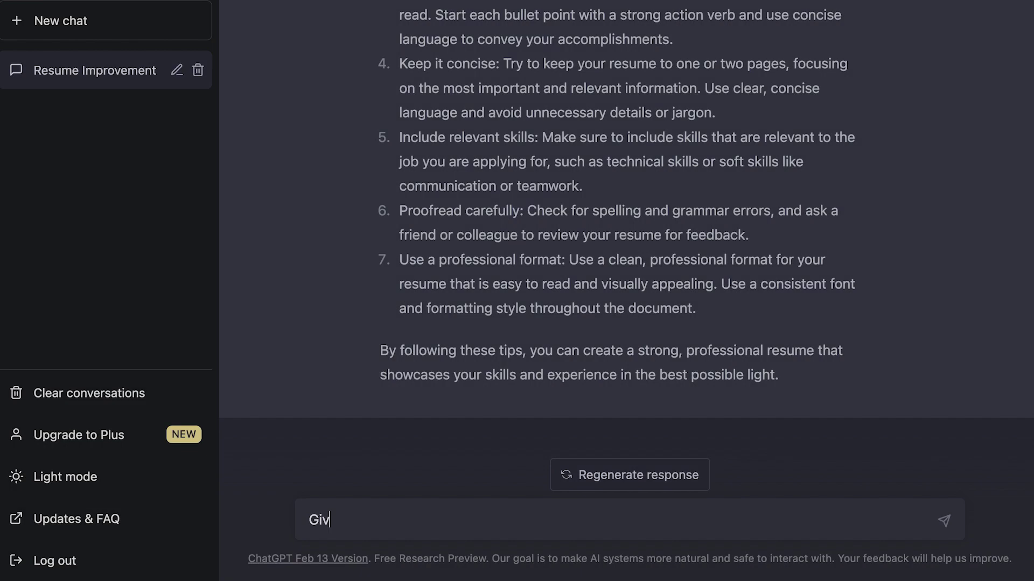
- Send 'Give me 3 job interview questions for CISOs'
text(e me 3 job interview)
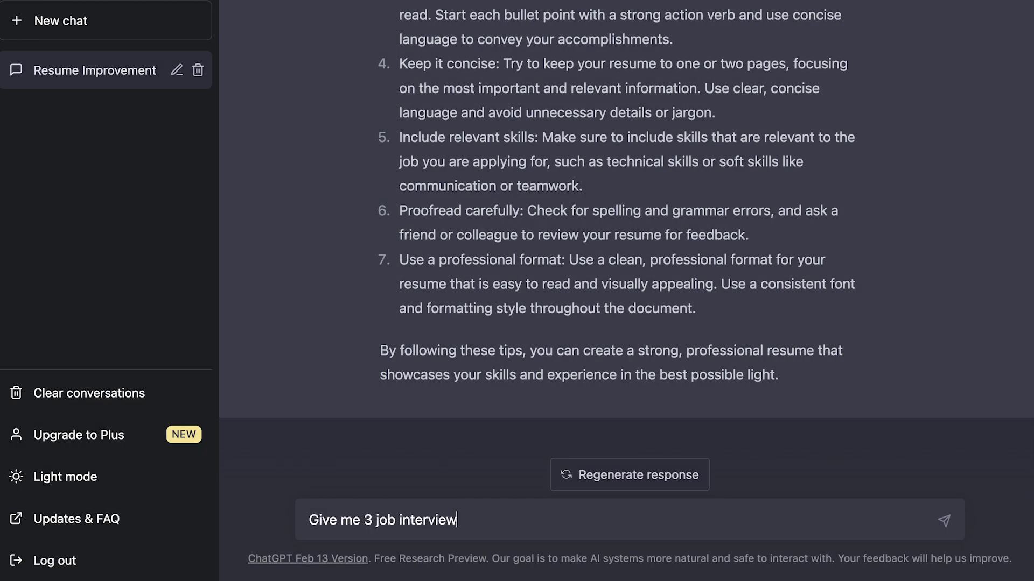
text( questions for CISOs)
key(Return)
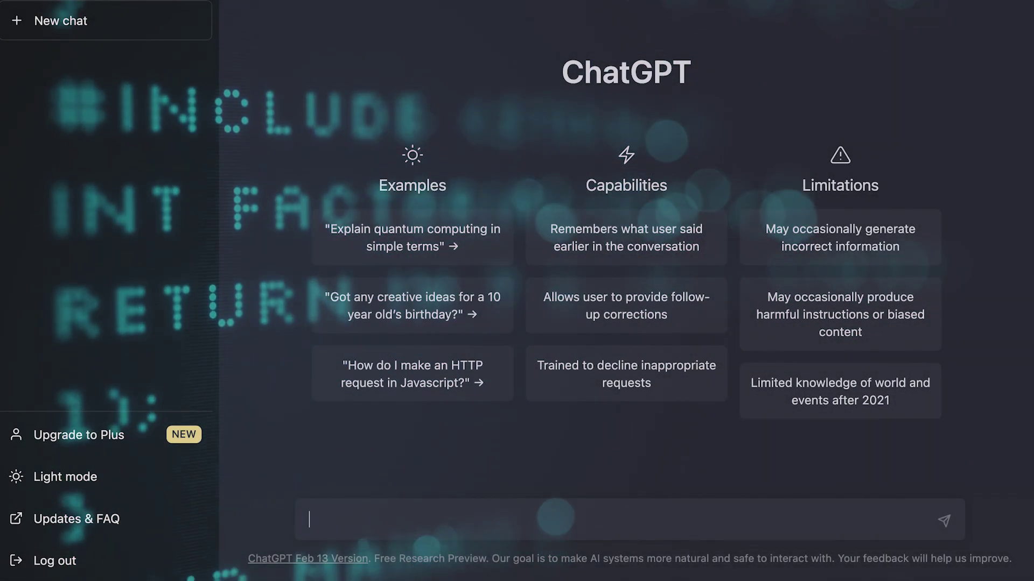
- Paste and send the Python API code request, then the OWASP top 10 security follow-up
text(Write code for me to allow access to my API service. Write it in python)
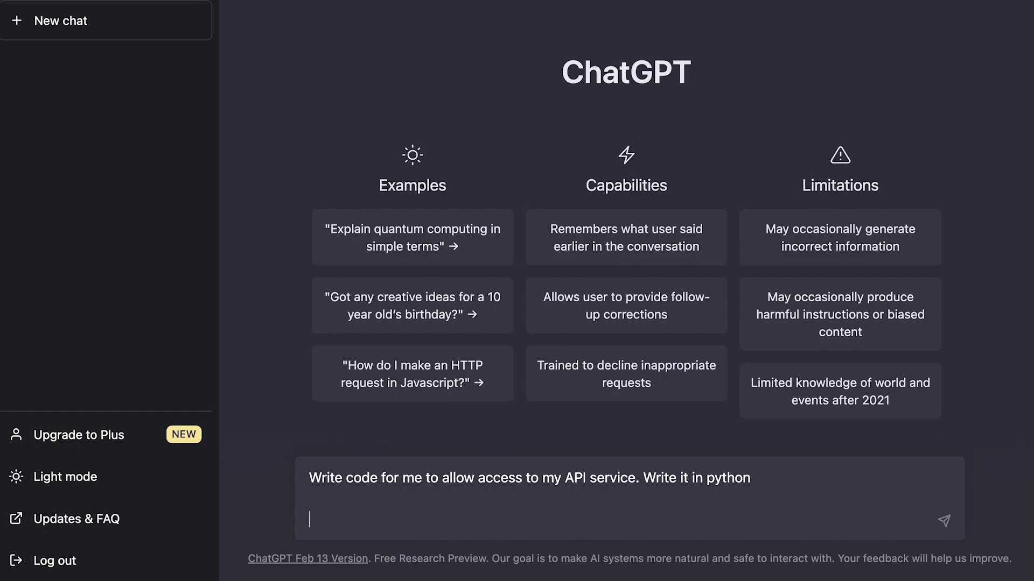
key(Return)
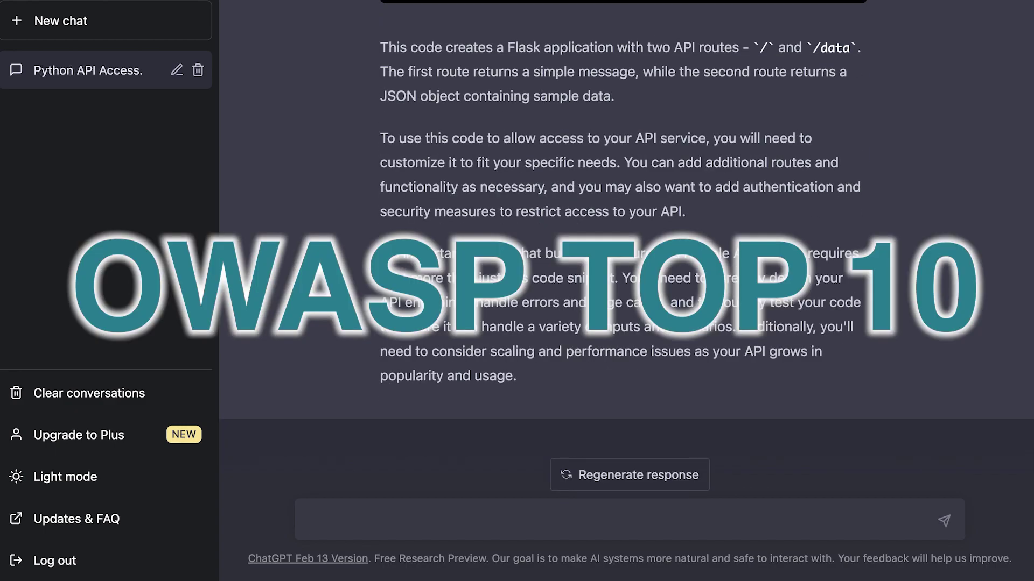
text(secure the code you provided against the OWASP top 10)
key(Return)
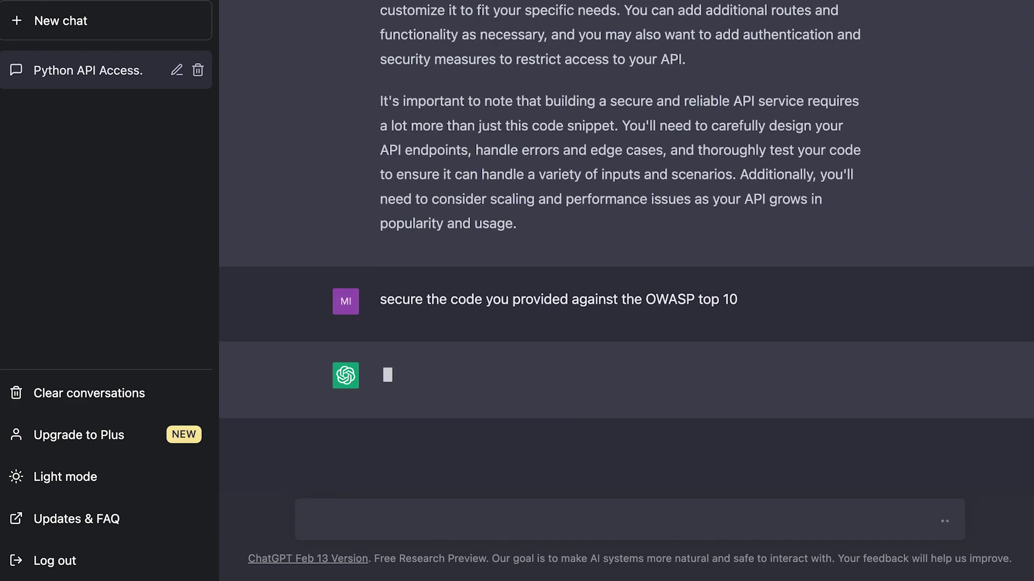